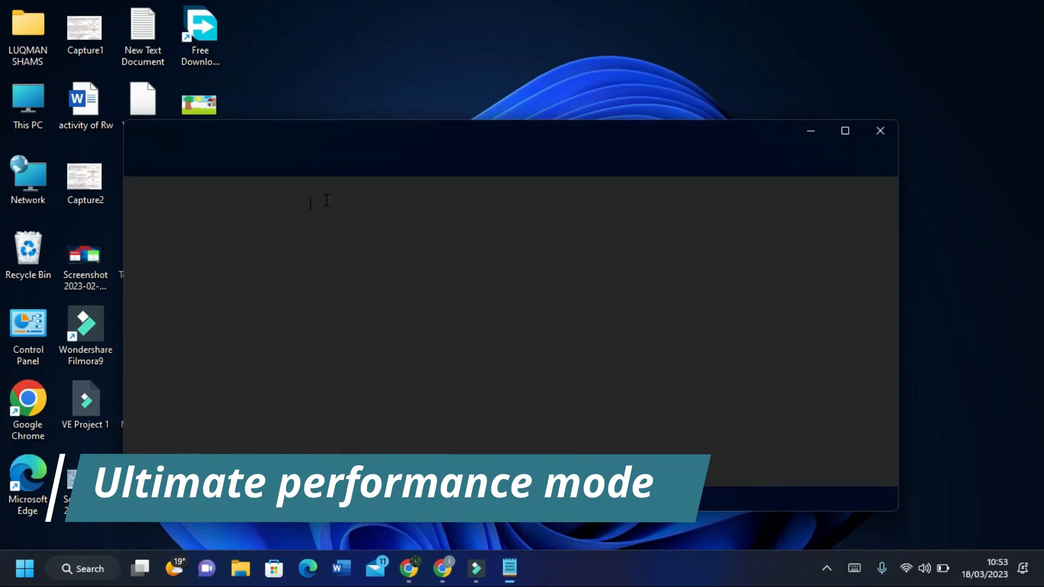
- Copy the powercfg -duplicatescheme command from the open text document and close the document
{"action": "left_click_drag", "start_coordinate": [530, 200], "coordinate": [135, 253]}
{"action": "right_click", "coordinate": [163, 200]}
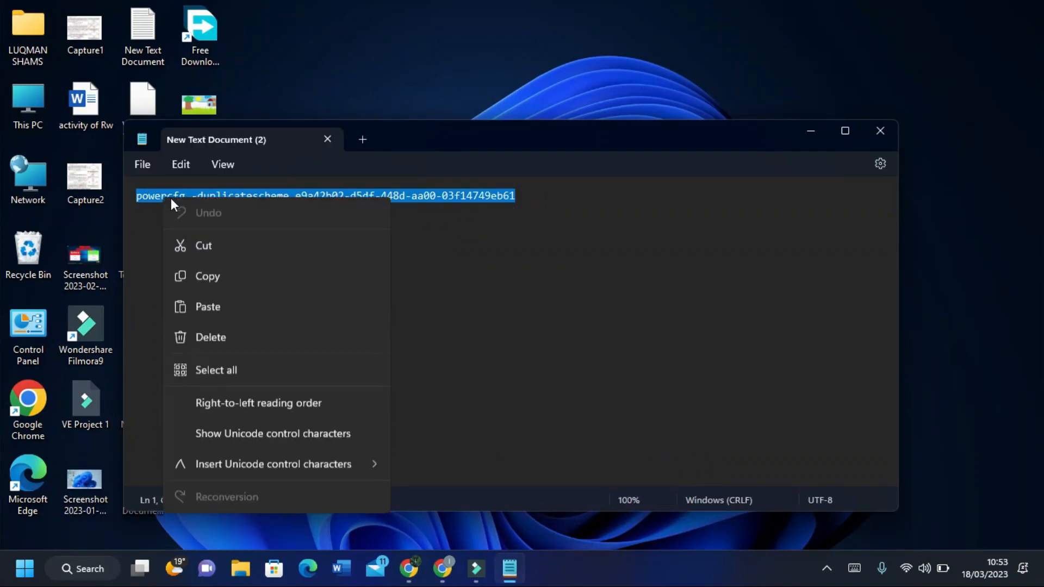
{"action": "left_click", "coordinate": [211, 284]}
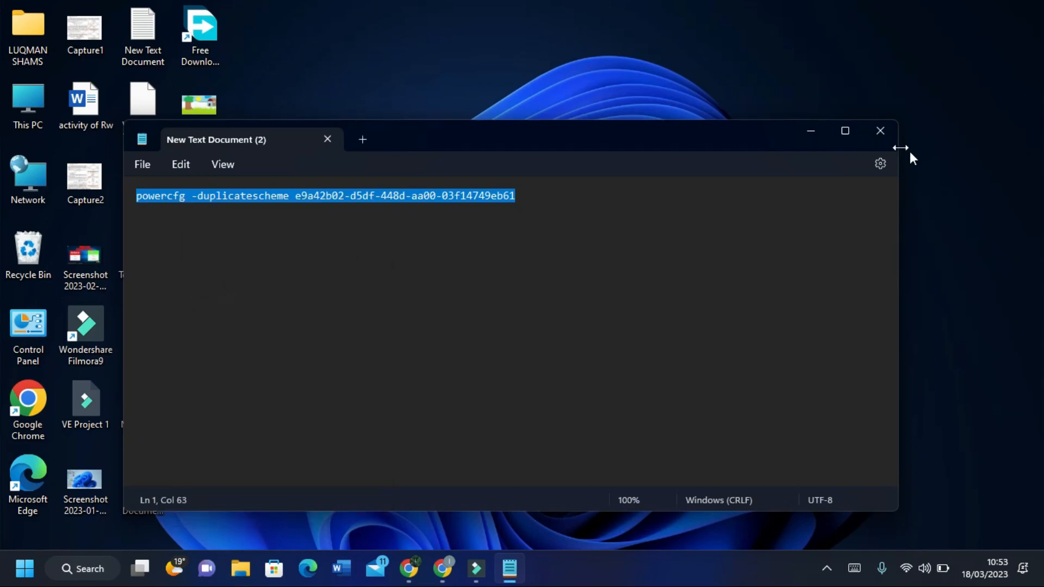
{"action": "left_click", "coordinate": [876, 136]}
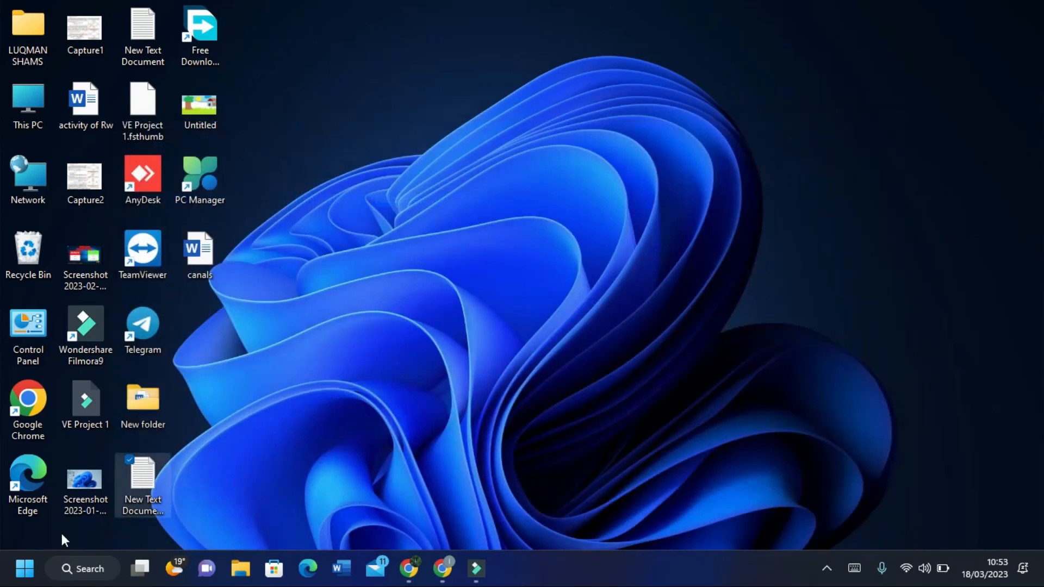
- Run powercfg -duplicatescheme e9a42b02-d5df-448d-aa00-03f14749eb61 in Command Prompt as administrator, and close the console
{"action": "left_click", "coordinate": [78, 578]}
{"action": "type", "text": "xmd"}
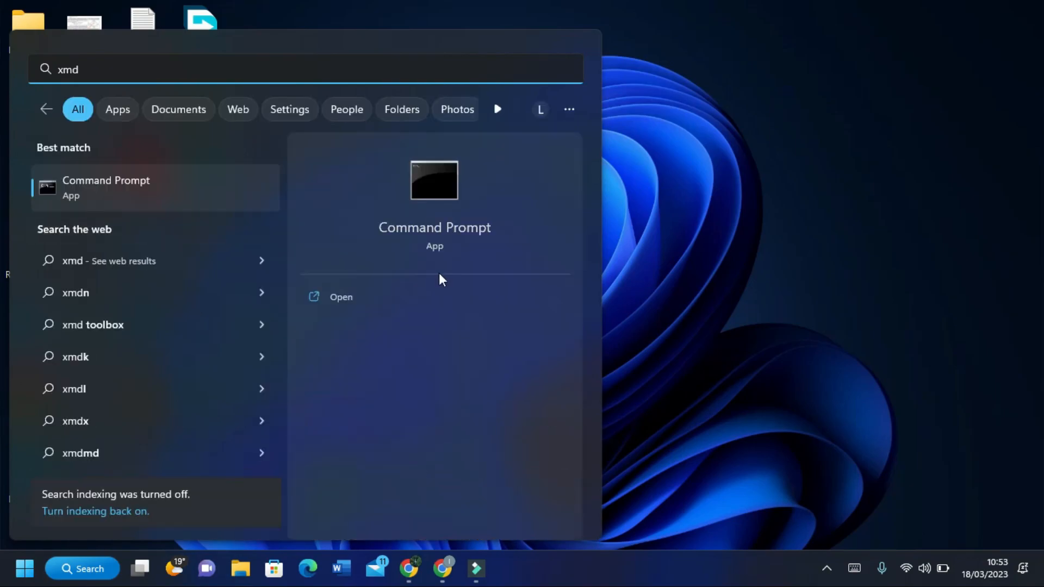
{"action": "left_click", "coordinate": [365, 326]}
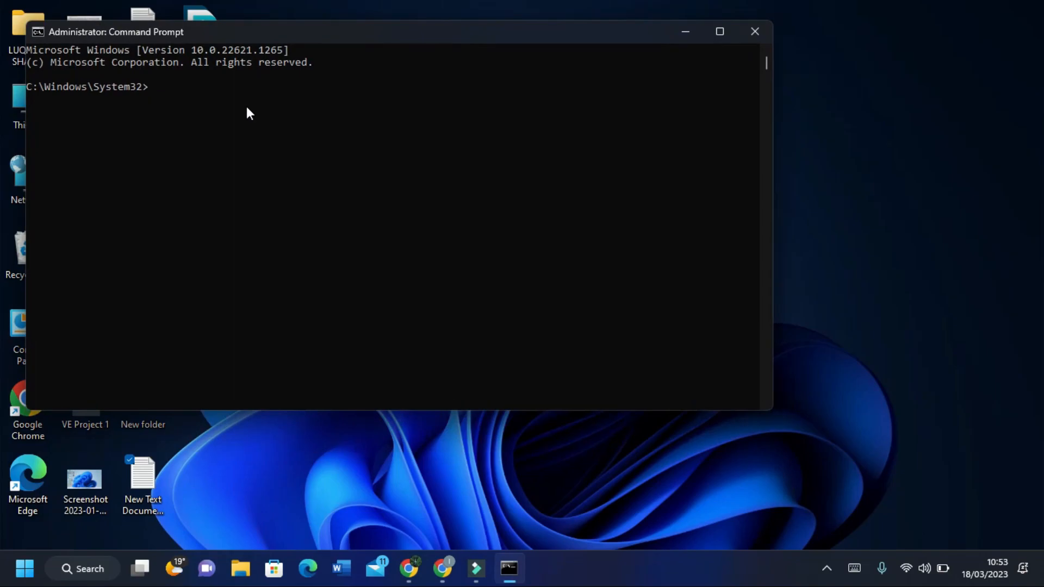
{"action": "key", "text": "ctrl+v"}
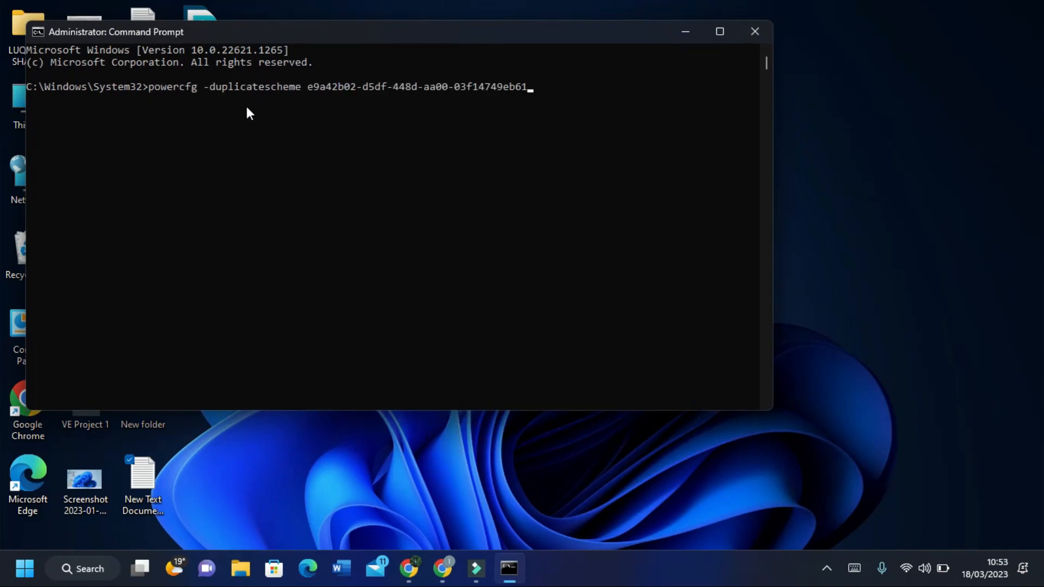
{"action": "key", "text": "Return"}
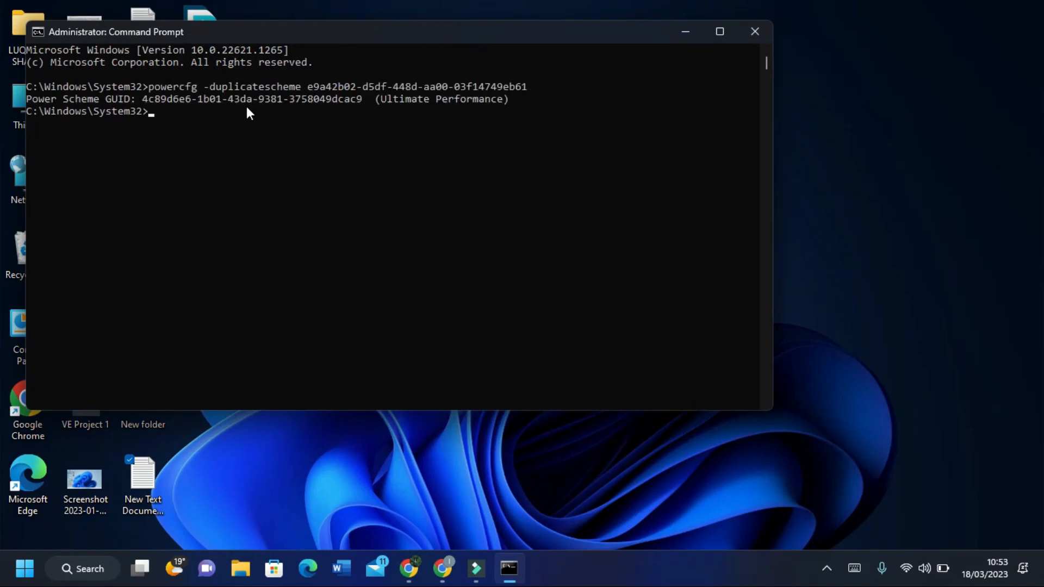
{"action": "left_click", "coordinate": [755, 32]}
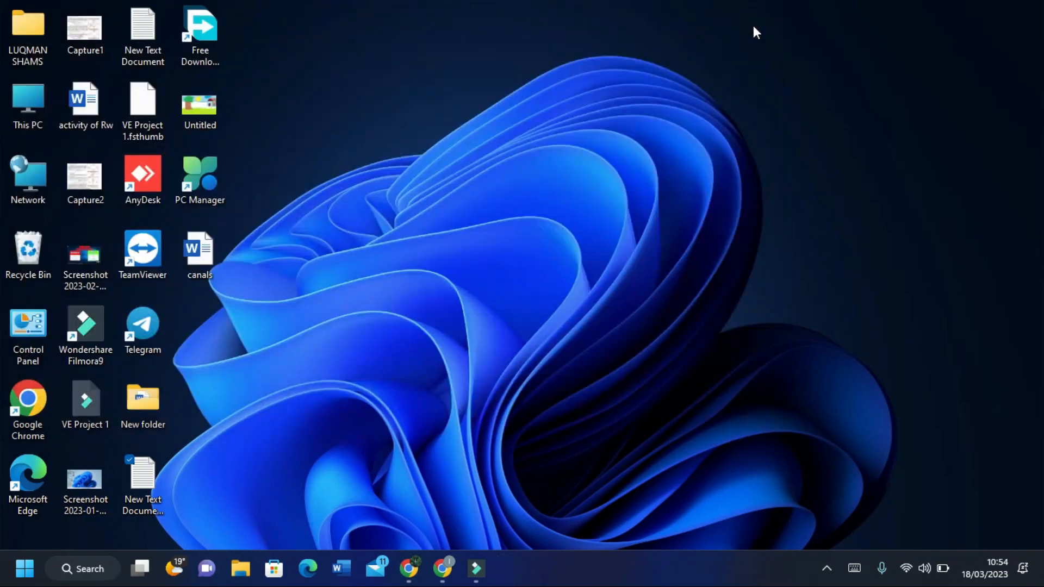
- Activate the Ultimate Performance plan among the additional plans in Power Options and close the window
{"action": "left_click", "coordinate": [98, 572]}
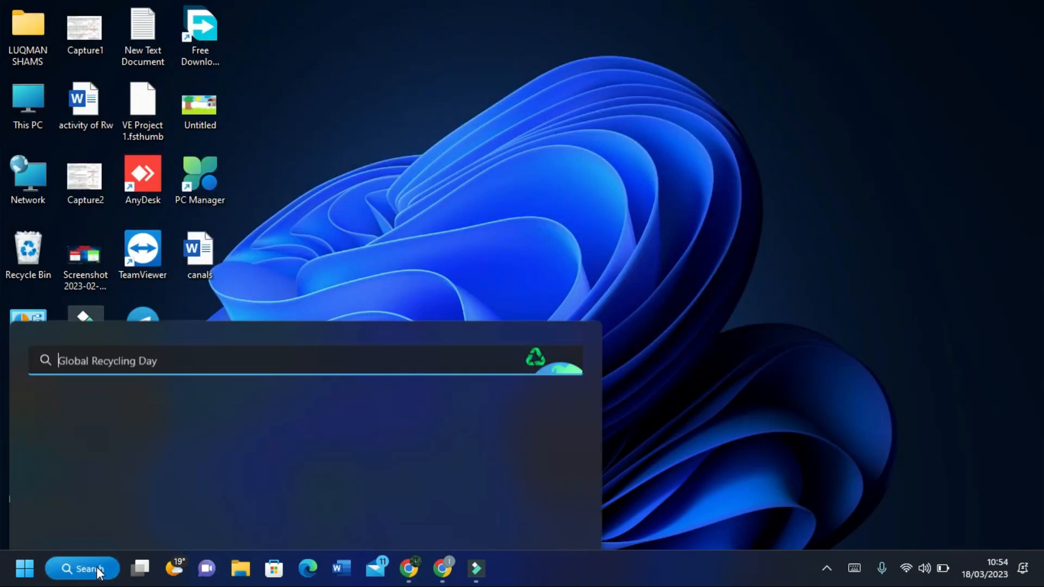
{"action": "type", "text": "powerPoint"}
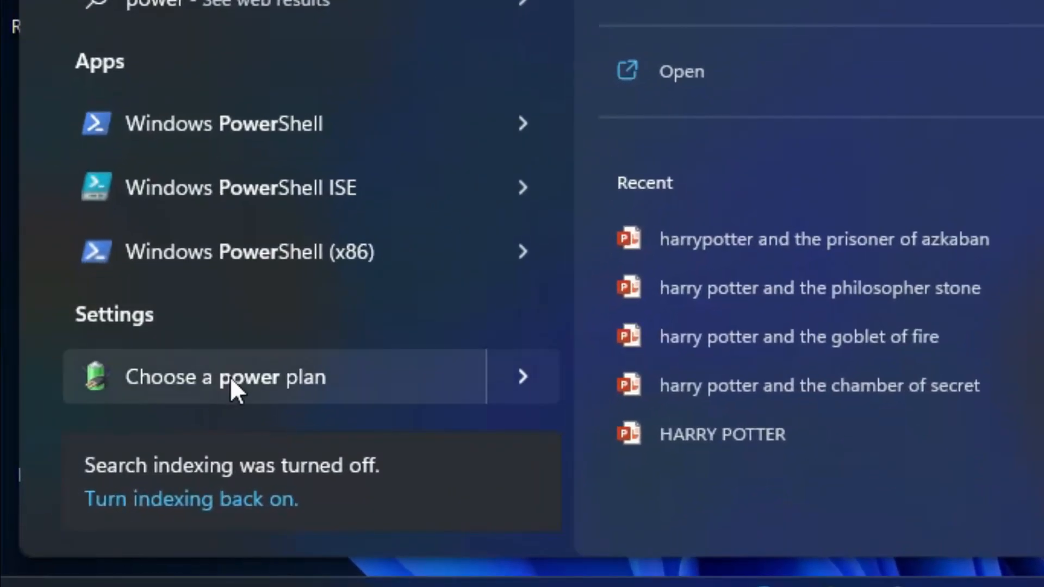
{"action": "left_click", "coordinate": [140, 451]}
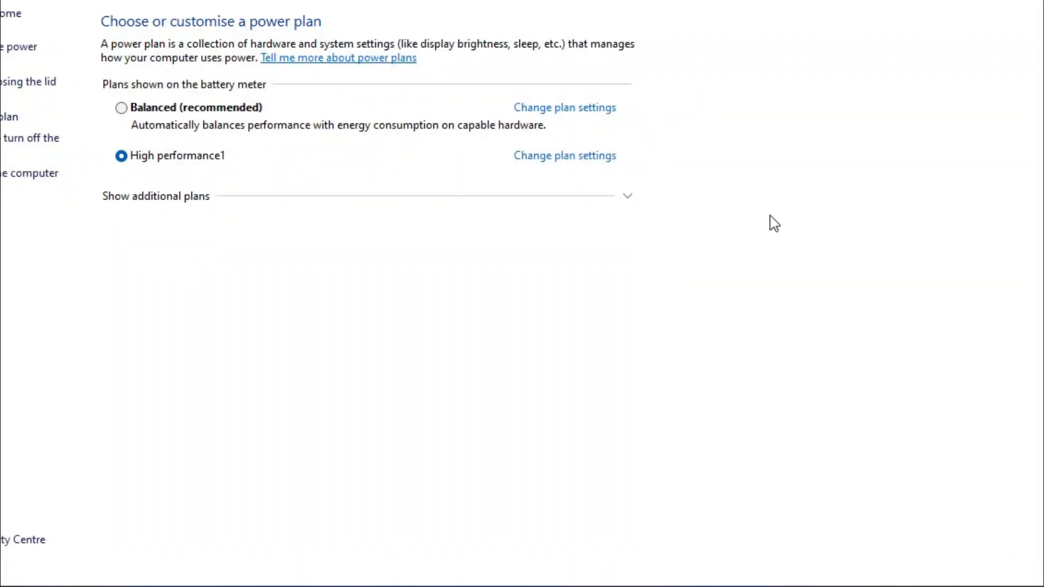
{"action": "left_click", "coordinate": [445, 190]}
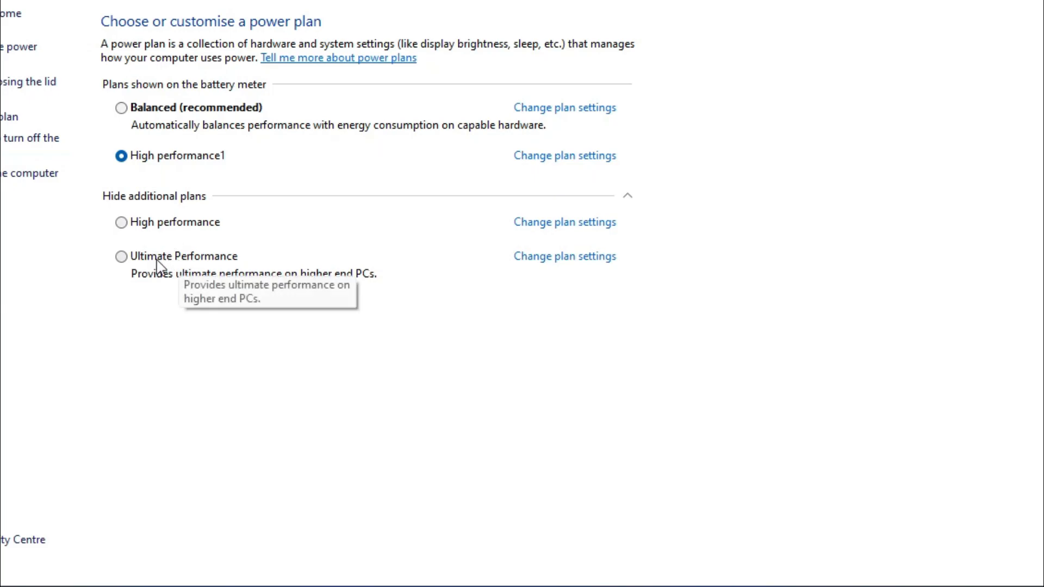
{"action": "left_click", "coordinate": [128, 261]}
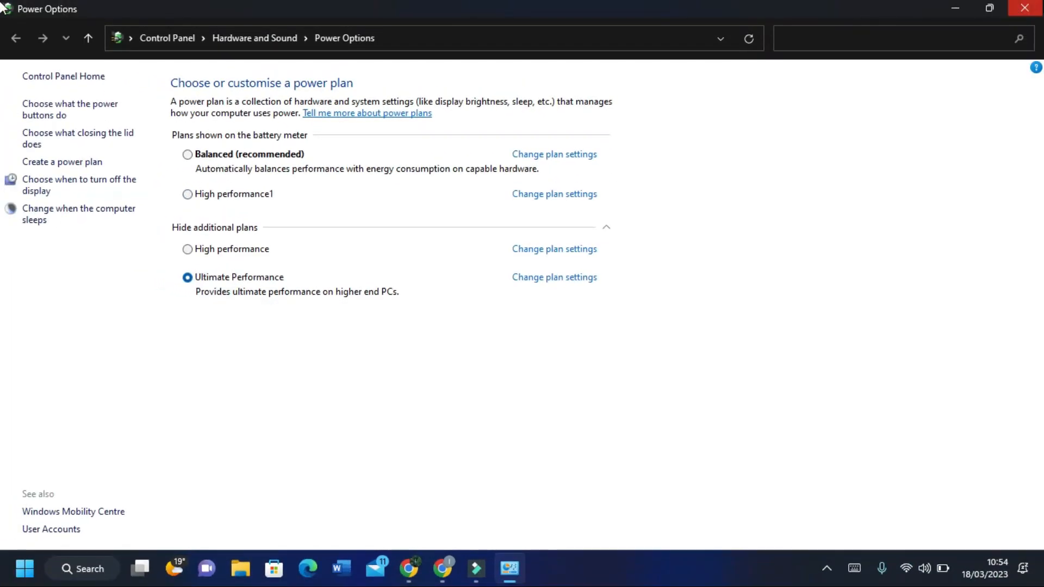
{"action": "key", "text": "alt+F4"}
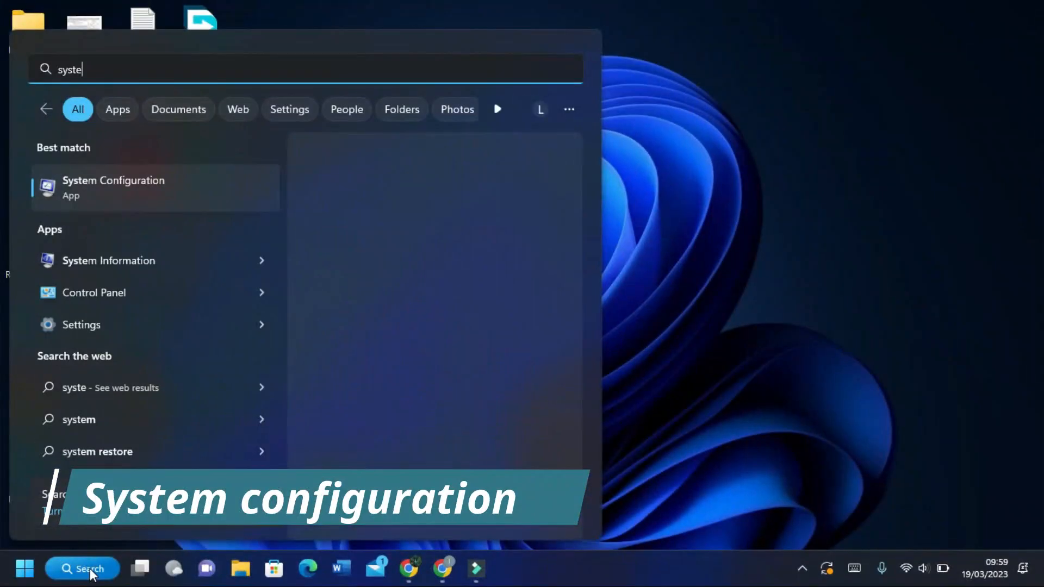
- Open System Configuration and choose Selective startup as the startup selection
{"action": "type", "text": "m c"}
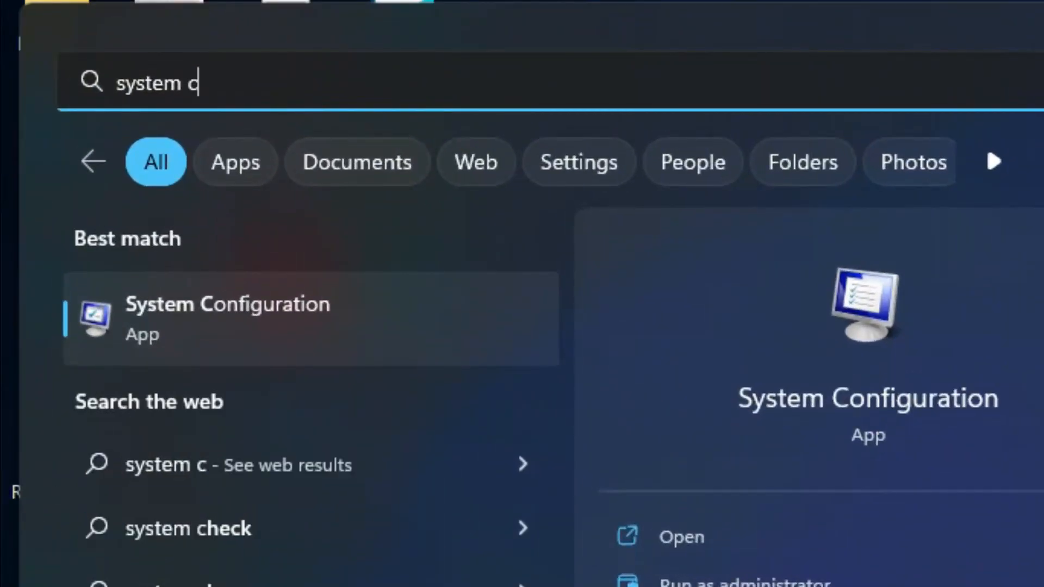
{"action": "type", "text": "o"}
{"action": "left_click", "coordinate": [178, 345]}
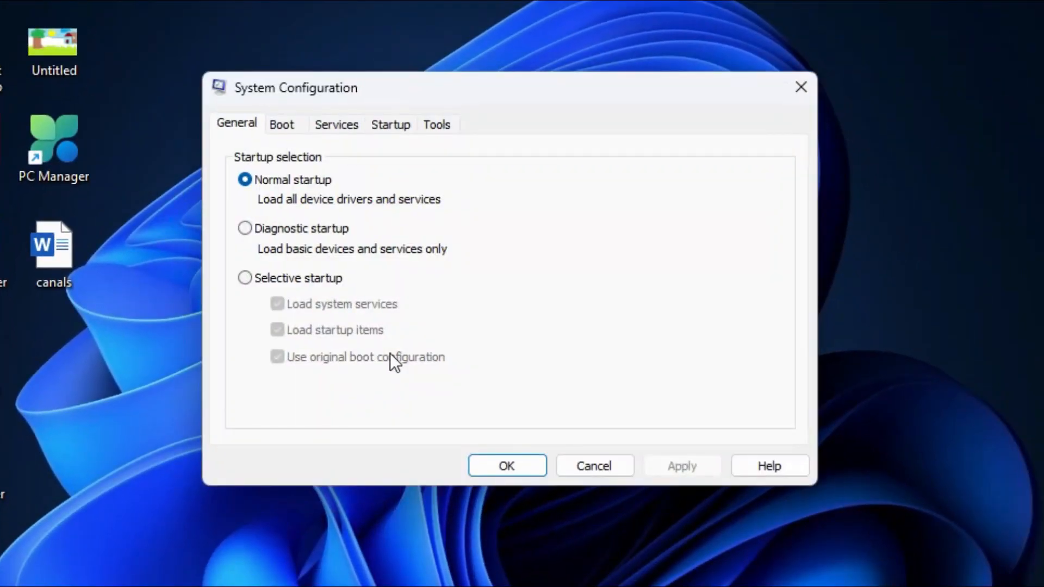
{"action": "left_click", "coordinate": [280, 280]}
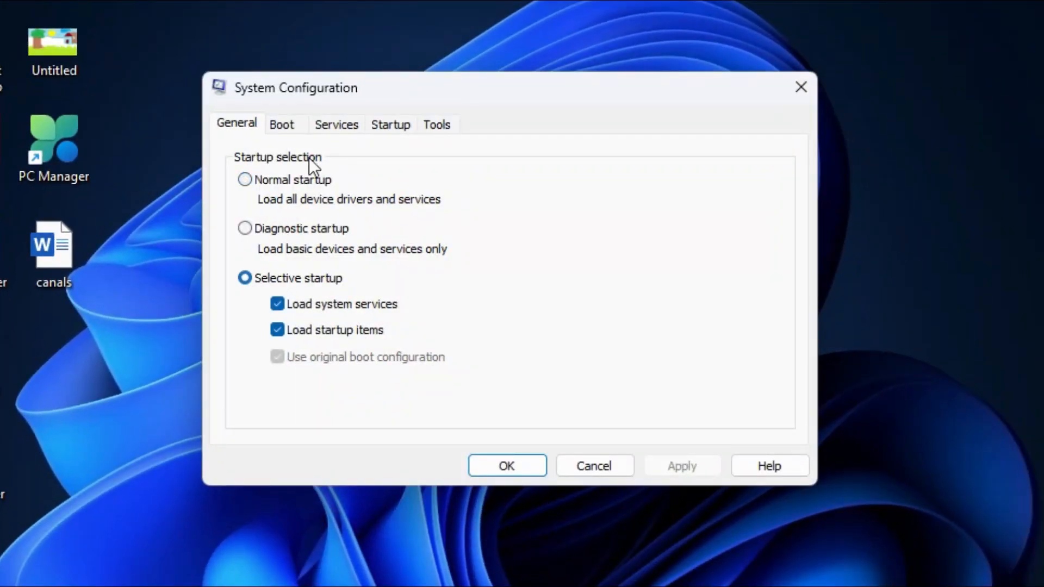
- Set the number of processors to 4 in the advanced boot options for Windows 11
{"action": "left_click", "coordinate": [277, 125]}
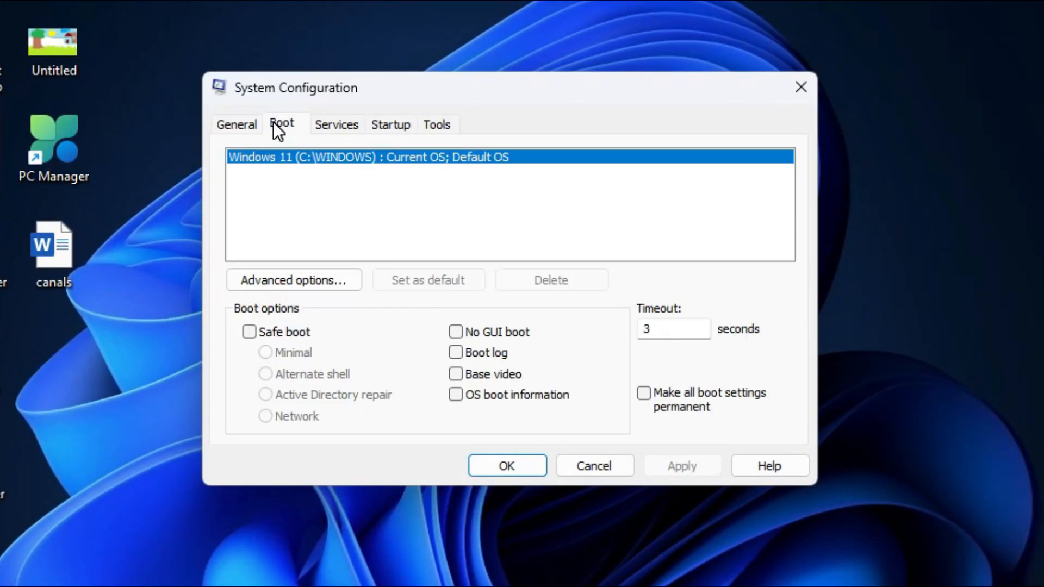
{"action": "left_click", "coordinate": [305, 280]}
{"action": "left_click", "coordinate": [373, 132]}
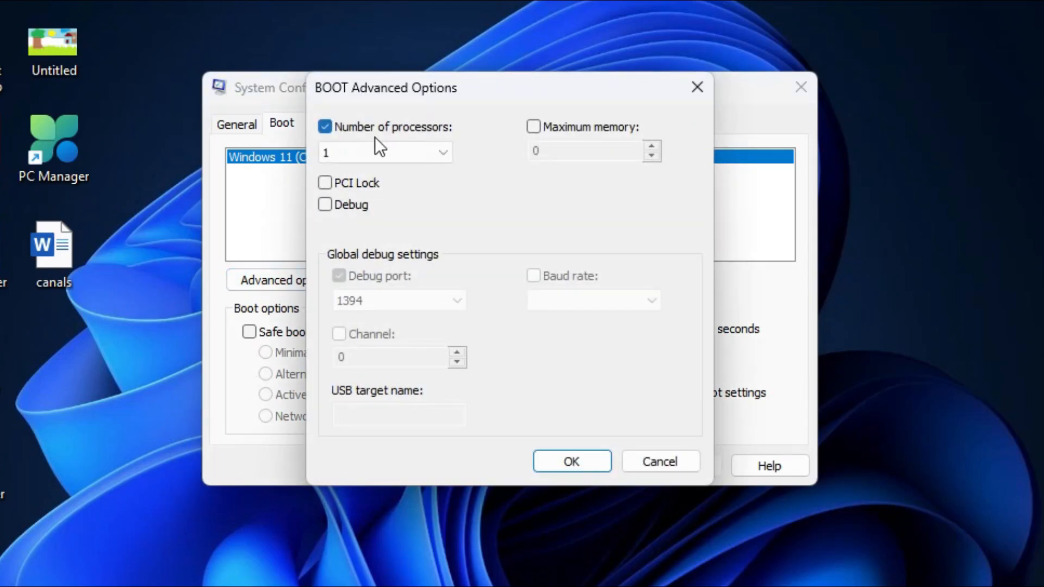
{"action": "left_click", "coordinate": [380, 152]}
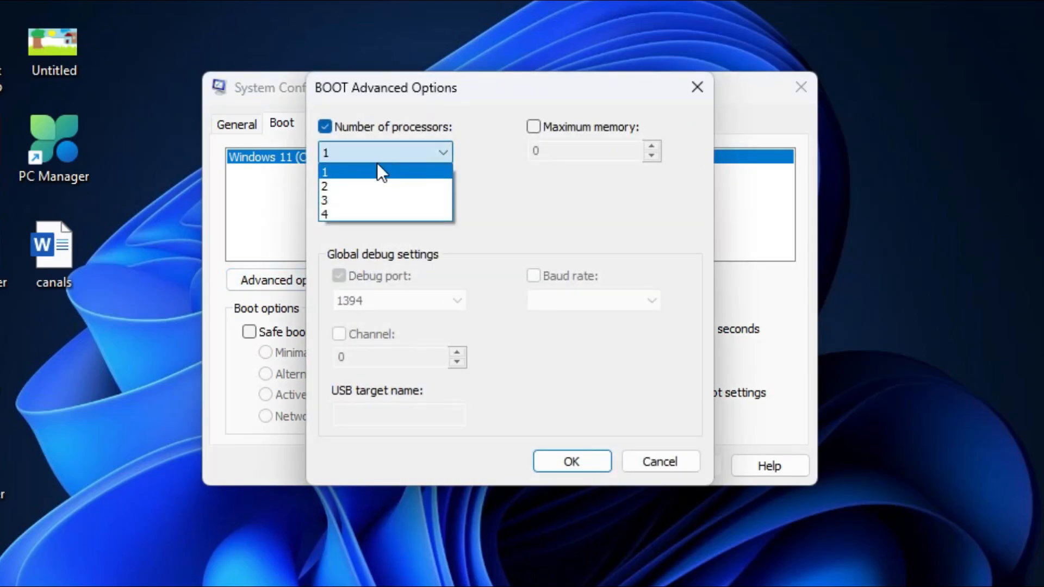
{"action": "left_click", "coordinate": [332, 217]}
{"action": "left_click", "coordinate": [572, 461]}
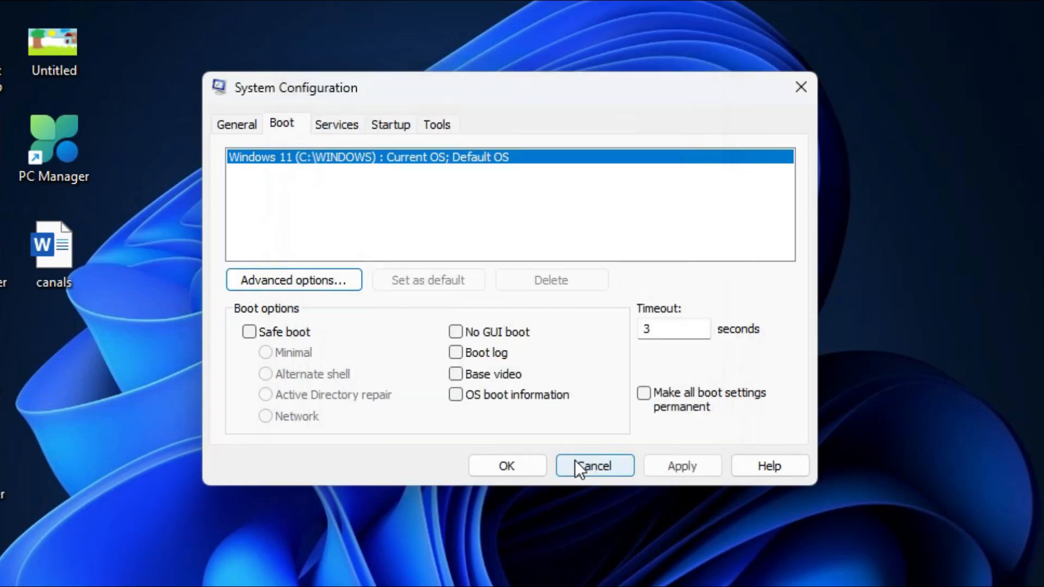
- Set the boot timeout to 10 seconds, apply the configuration and dismiss the restart prompt
{"action": "double_click", "coordinate": [679, 328]}
{"action": "type", "text": "10"}
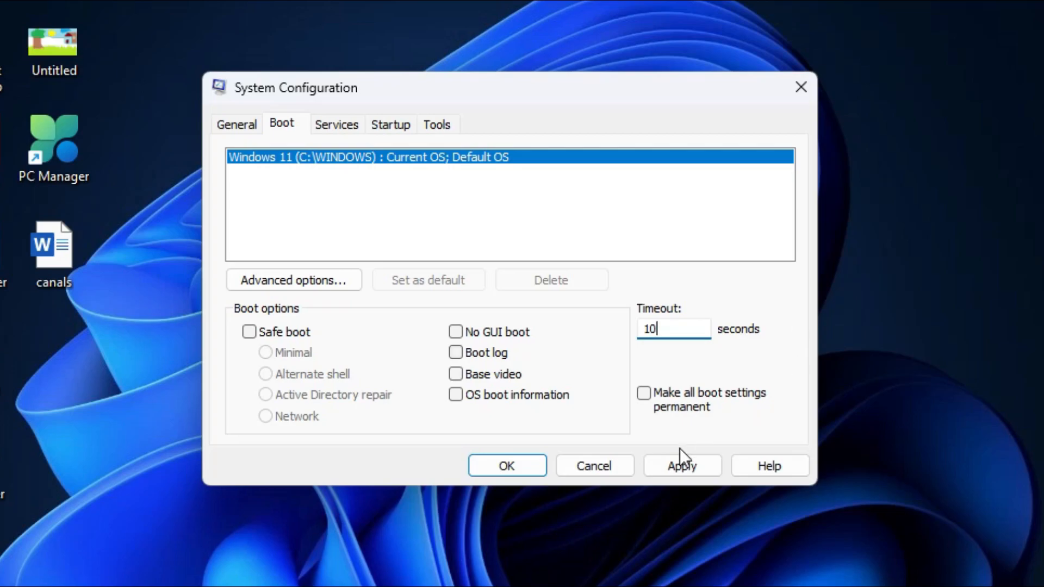
{"action": "left_click", "coordinate": [680, 466]}
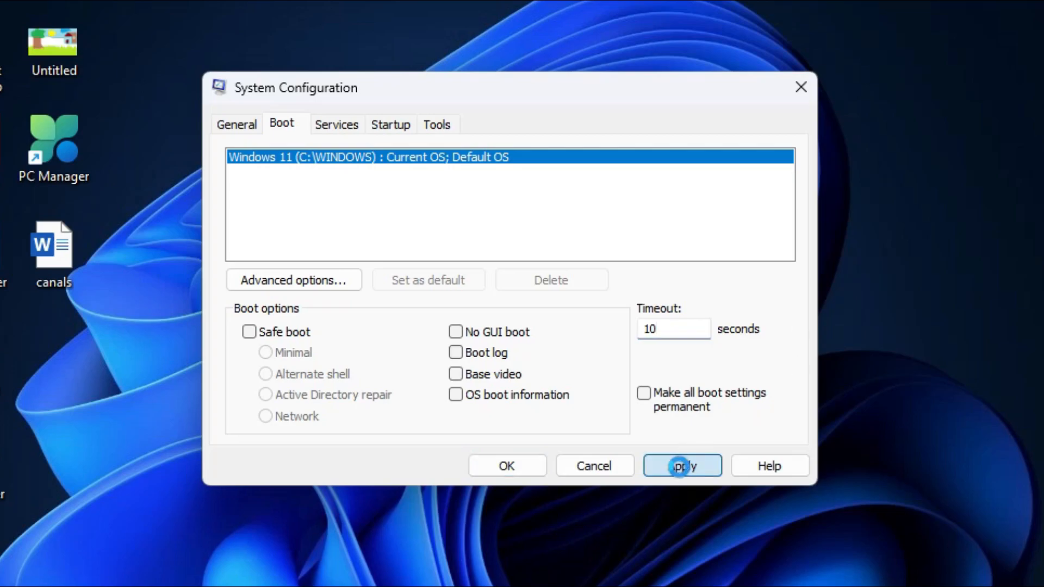
{"action": "left_click", "coordinate": [520, 466]}
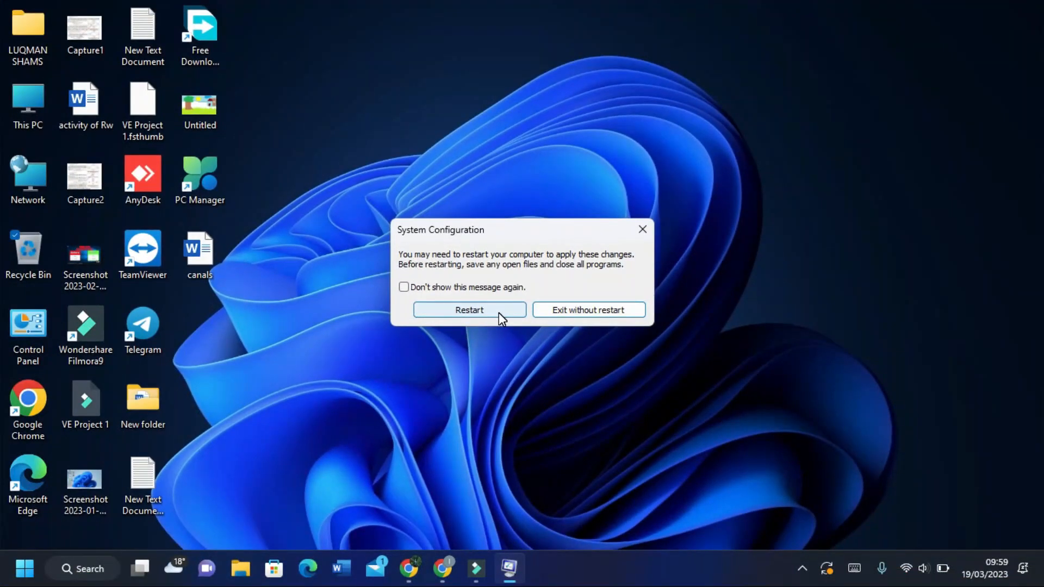
{"action": "left_click", "coordinate": [642, 230]}
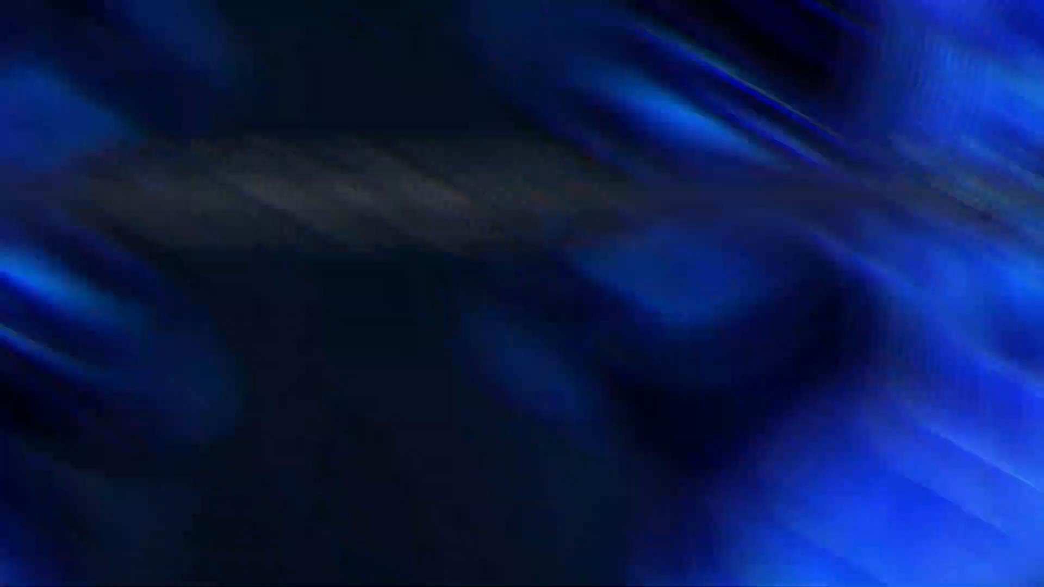
- Turn on Storage Sense in Storage settings and open its detailed options
{"action": "type", "text": "storage"}
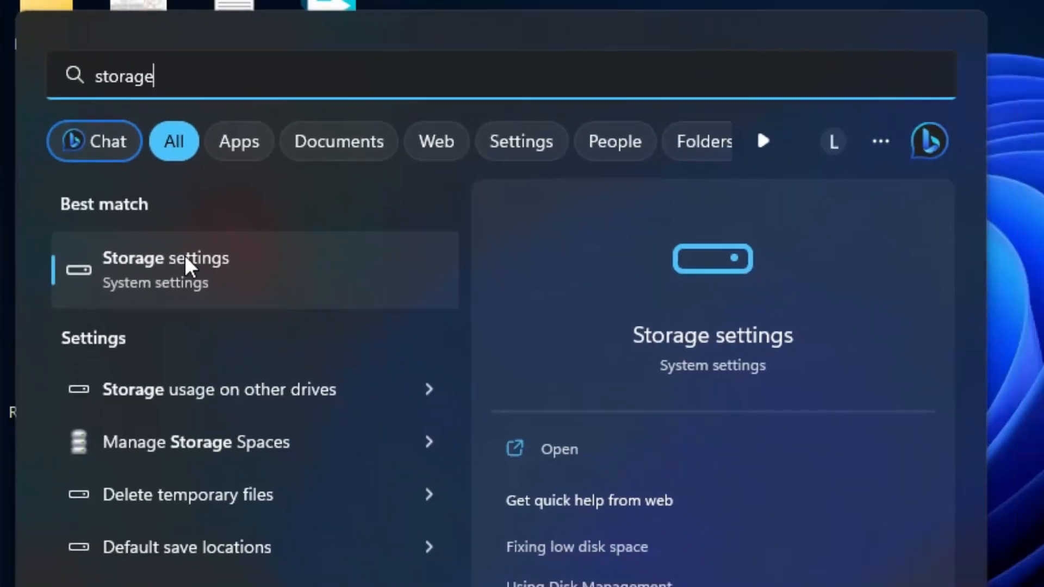
{"action": "left_click", "coordinate": [233, 300]}
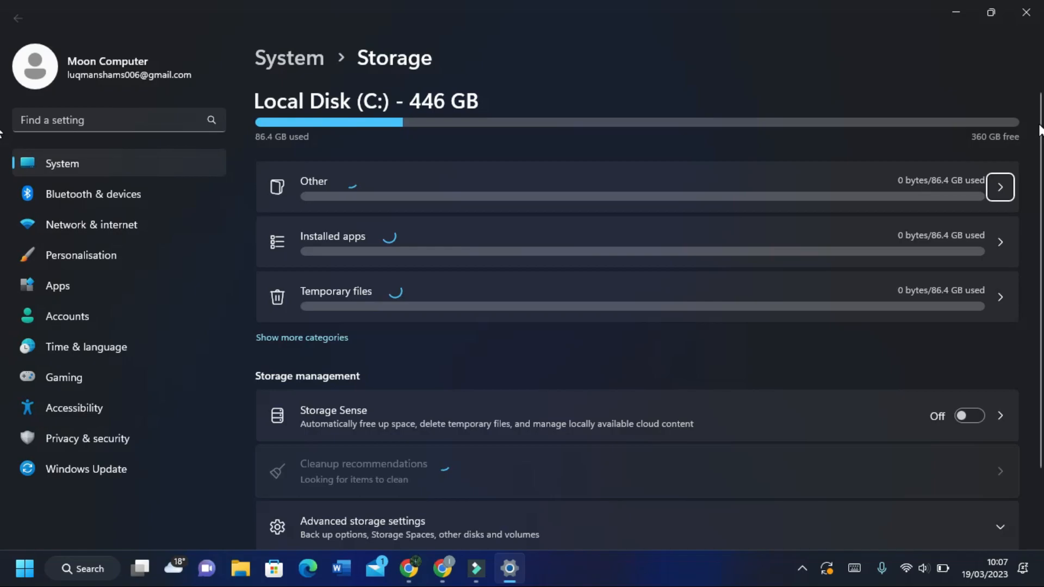
{"action": "scroll", "coordinate": [1038, 212], "scroll_direction": "down", "scroll_amount": 2}
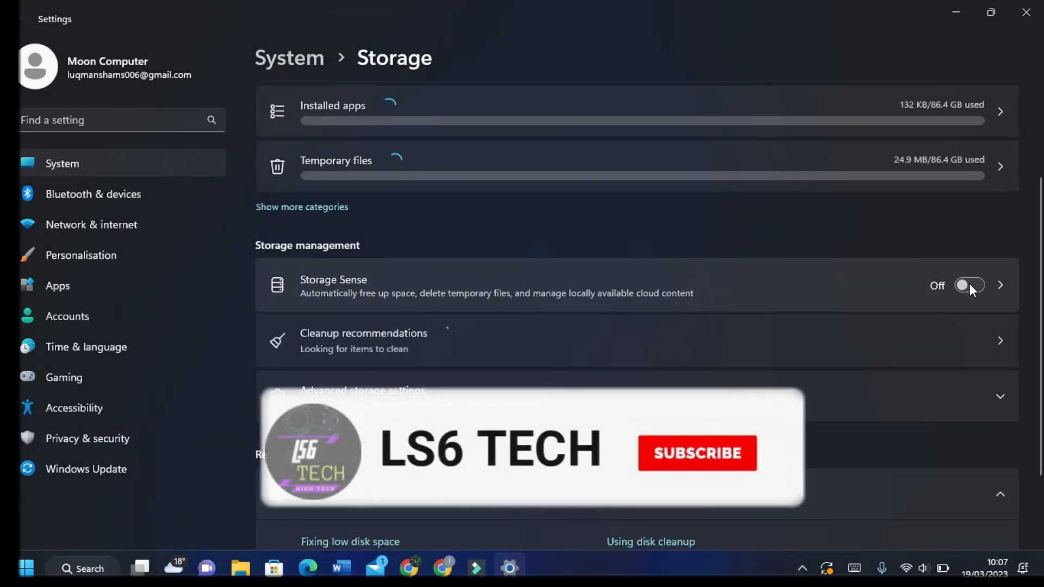
{"action": "left_click", "coordinate": [969, 283]}
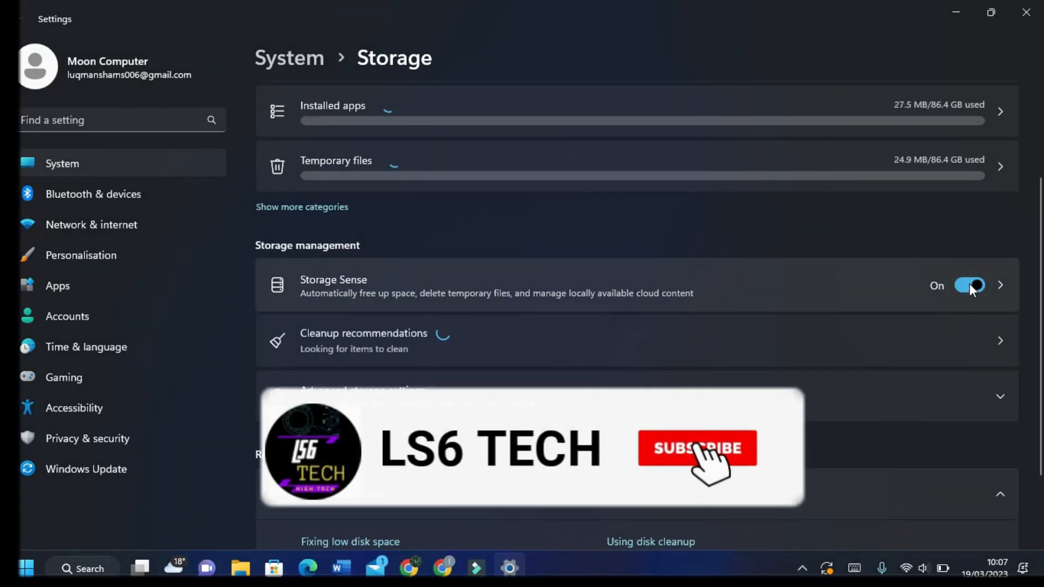
{"action": "left_click", "coordinate": [1001, 284]}
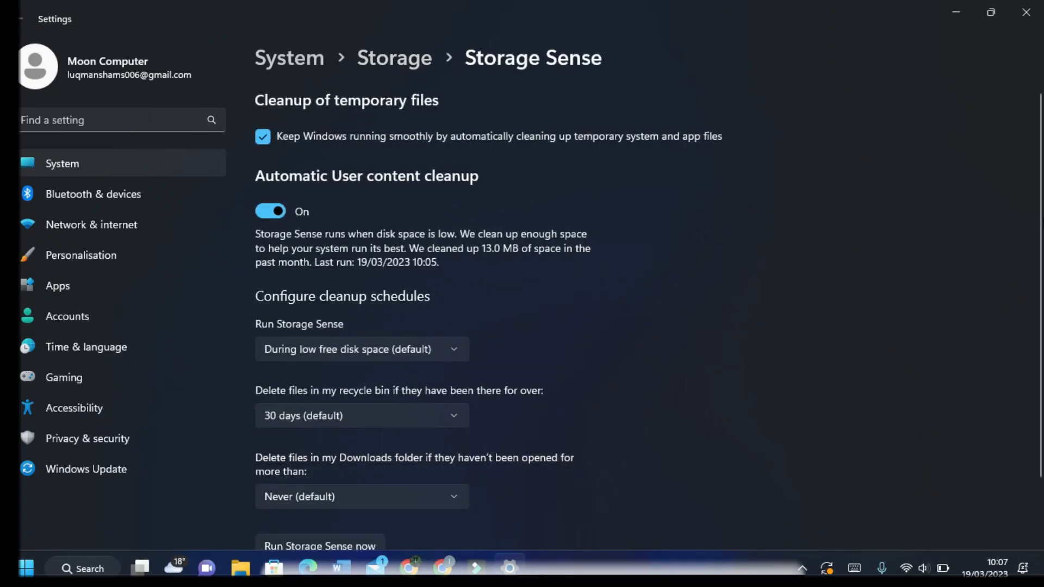
- Schedule Storage Sense to run every day
{"action": "scroll", "coordinate": [1029, 308], "scroll_direction": "down", "scroll_amount": 2}
{"action": "left_click", "coordinate": [430, 279]}
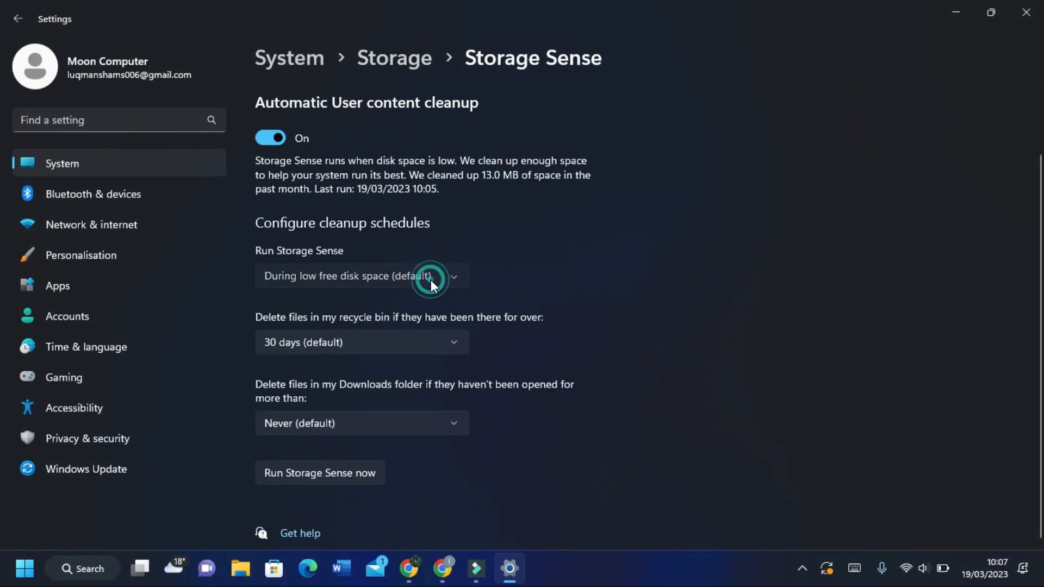
{"action": "left_click", "coordinate": [360, 198]}
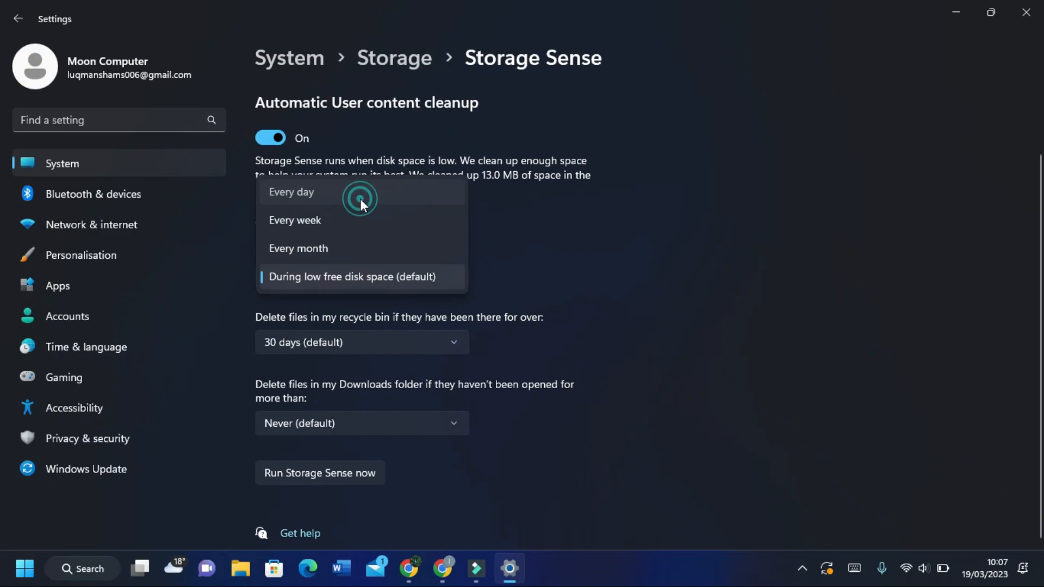
- Set recycle bin files to be deleted after 14 days and run Storage Sense immediately
{"action": "left_click", "coordinate": [359, 347]}
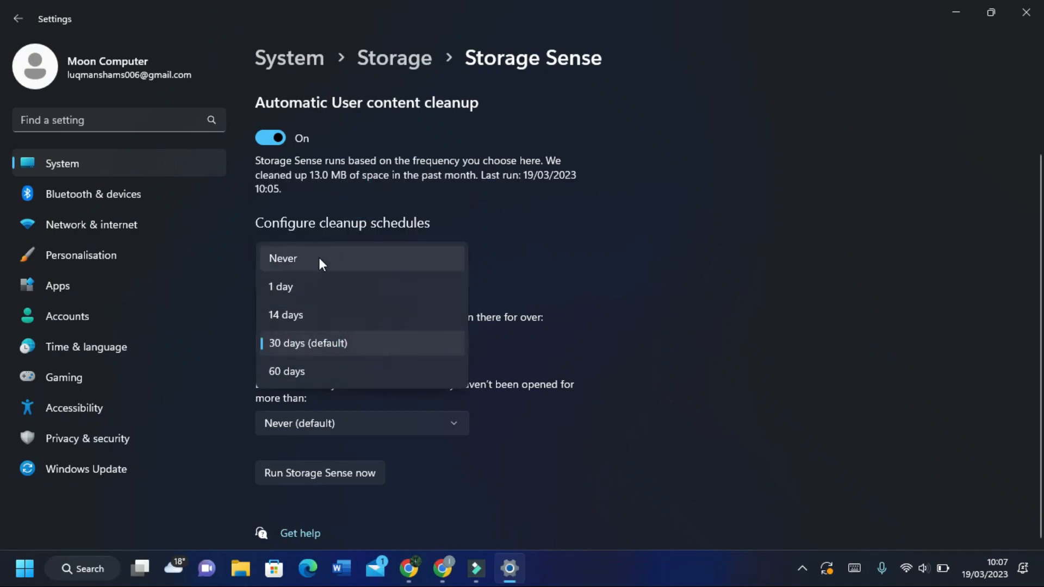
{"action": "left_click", "coordinate": [310, 311]}
{"action": "left_click", "coordinate": [352, 433]}
{"action": "left_click", "coordinate": [673, 387]}
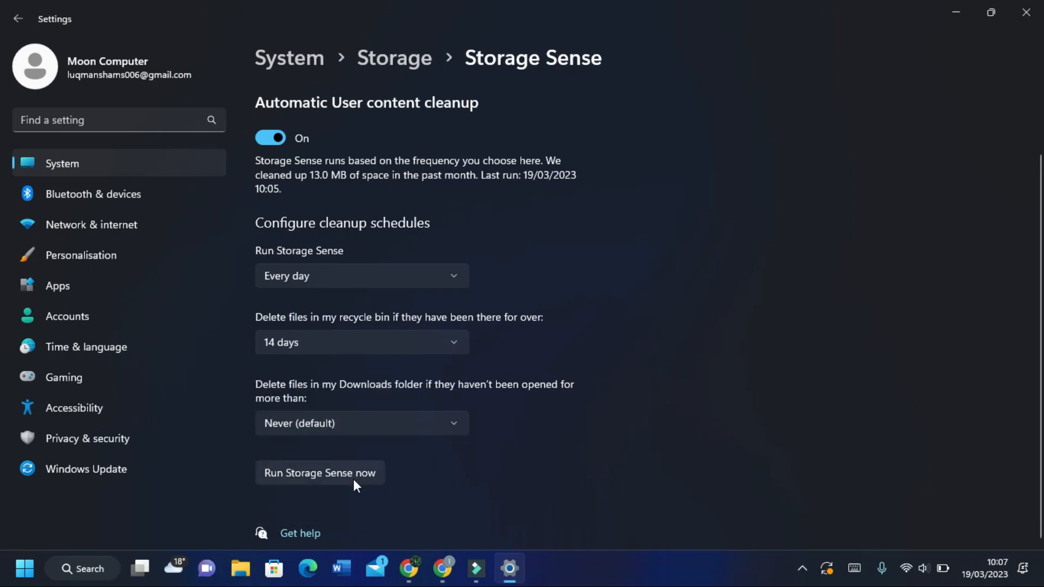
{"action": "left_click", "coordinate": [337, 481]}
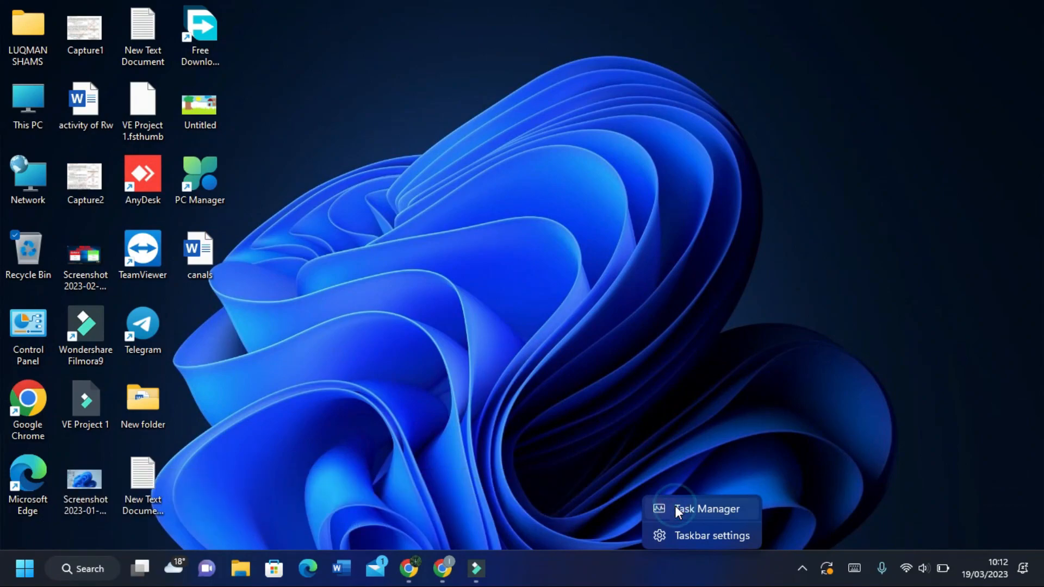
- Open Task Manager's startup apps list and disable AnyDesk and Cortana
{"action": "left_click", "coordinate": [675, 507]}
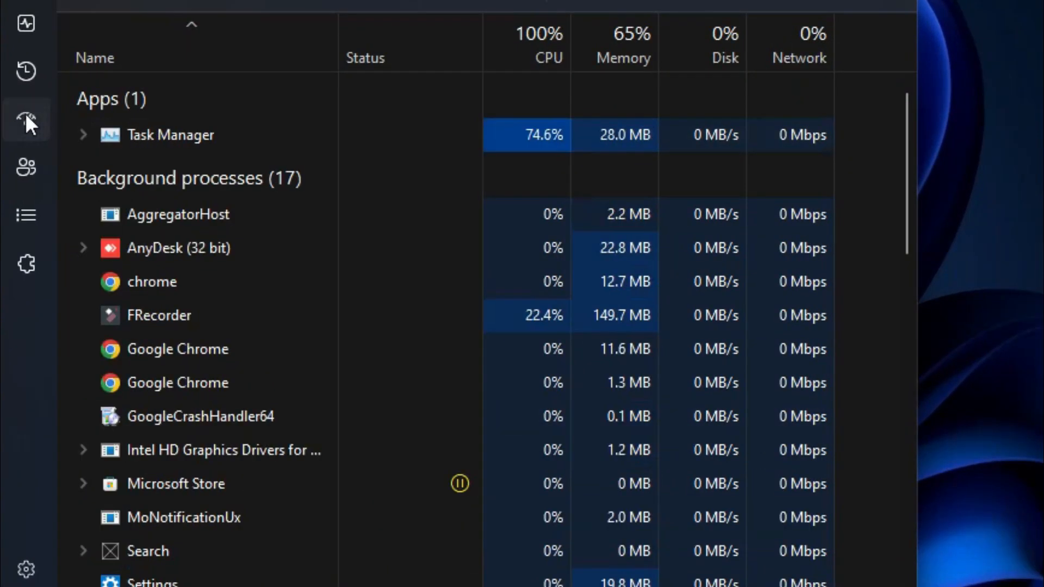
{"action": "left_click", "coordinate": [25, 115]}
{"action": "right_click", "coordinate": [370, 117]}
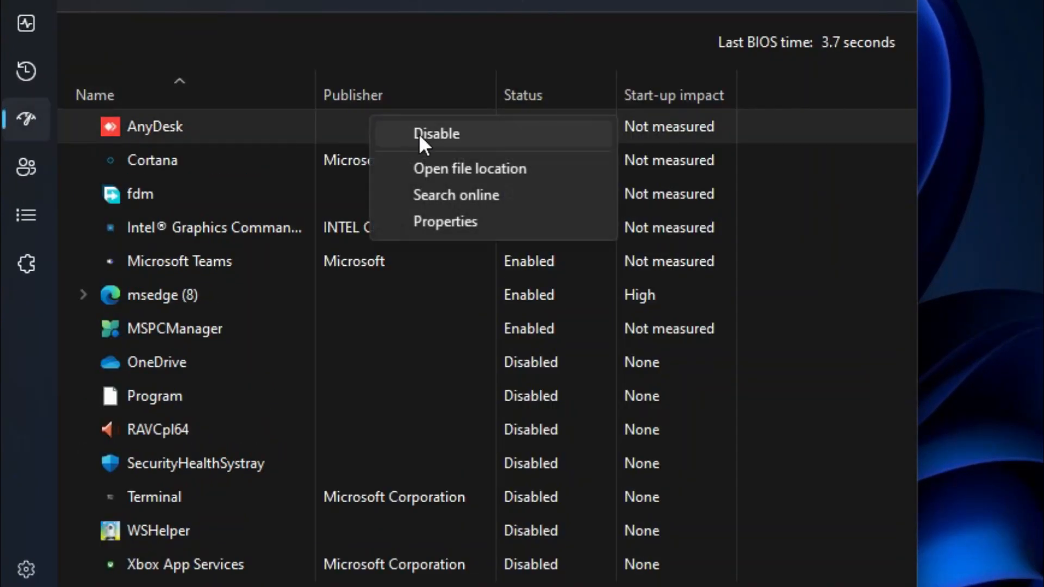
{"action": "left_click", "coordinate": [420, 134]}
{"action": "right_click", "coordinate": [419, 170]}
{"action": "left_click", "coordinate": [456, 187]}
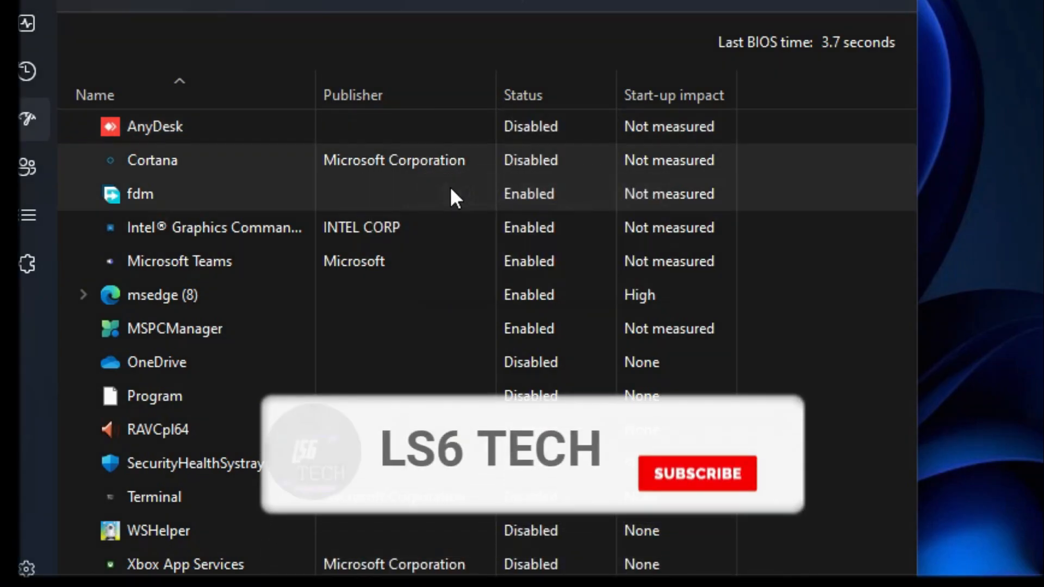
- Disable the fdm, Intel Graphics Command and Microsoft Teams startup apps
{"action": "right_click", "coordinate": [450, 194]}
{"action": "left_click", "coordinate": [476, 204]}
{"action": "right_click", "coordinate": [454, 223]}
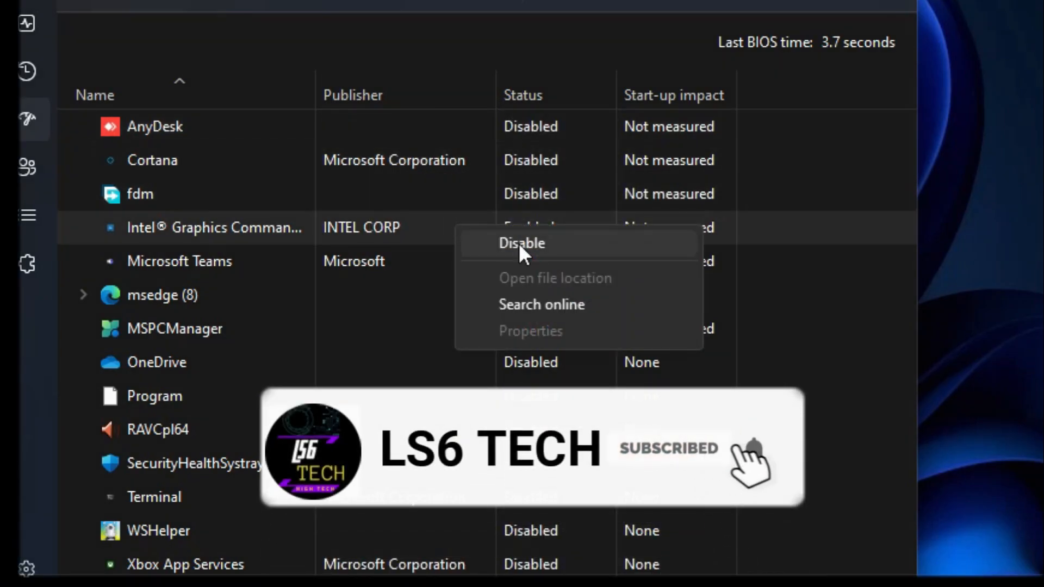
{"action": "left_click", "coordinate": [518, 243]}
{"action": "right_click", "coordinate": [504, 254]}
{"action": "left_click", "coordinate": [563, 275]}
- Expand the msedge startup group and disable both msedge and MSPCManager at startup
{"action": "right_click", "coordinate": [527, 297]}
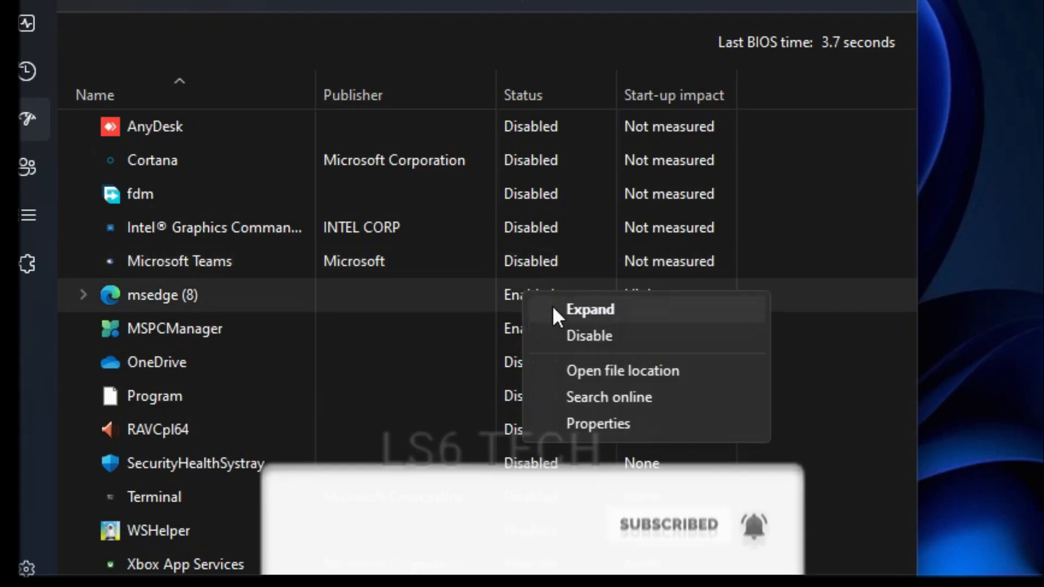
{"action": "left_click", "coordinate": [551, 307]}
{"action": "right_click", "coordinate": [531, 296]}
{"action": "left_click", "coordinate": [570, 337]}
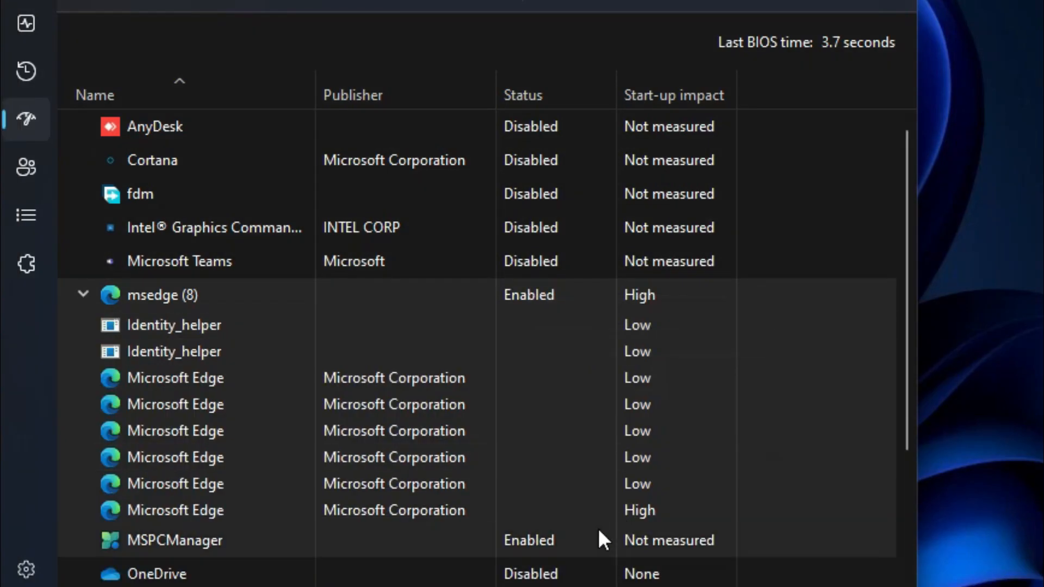
{"action": "right_click", "coordinate": [588, 535]}
{"action": "left_click", "coordinate": [655, 426]}
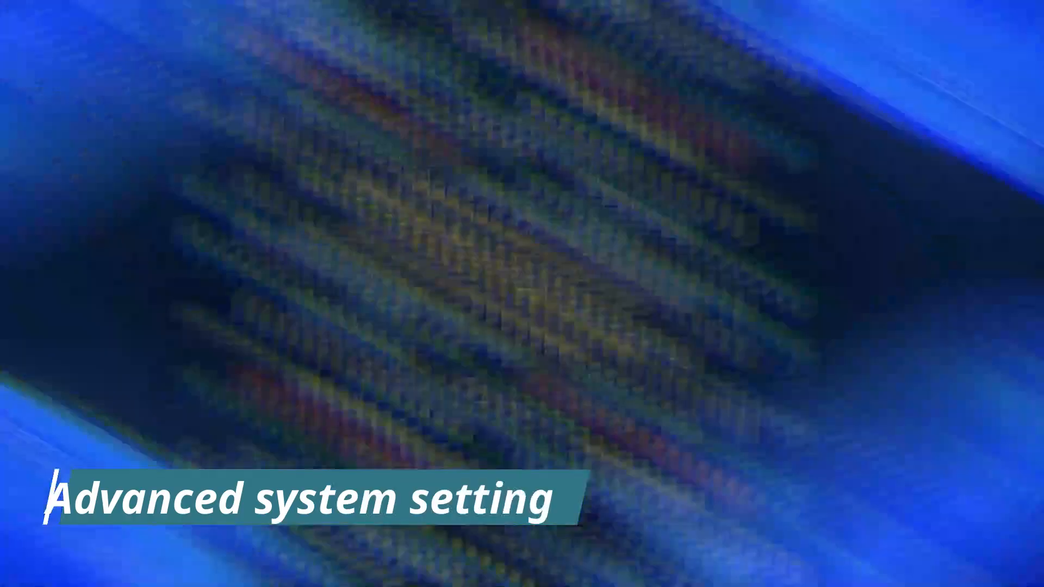
- Search Windows for "advanced" and open the advanced system settings
{"action": "left_click", "coordinate": [93, 567]}
{"action": "type", "text": "a"}
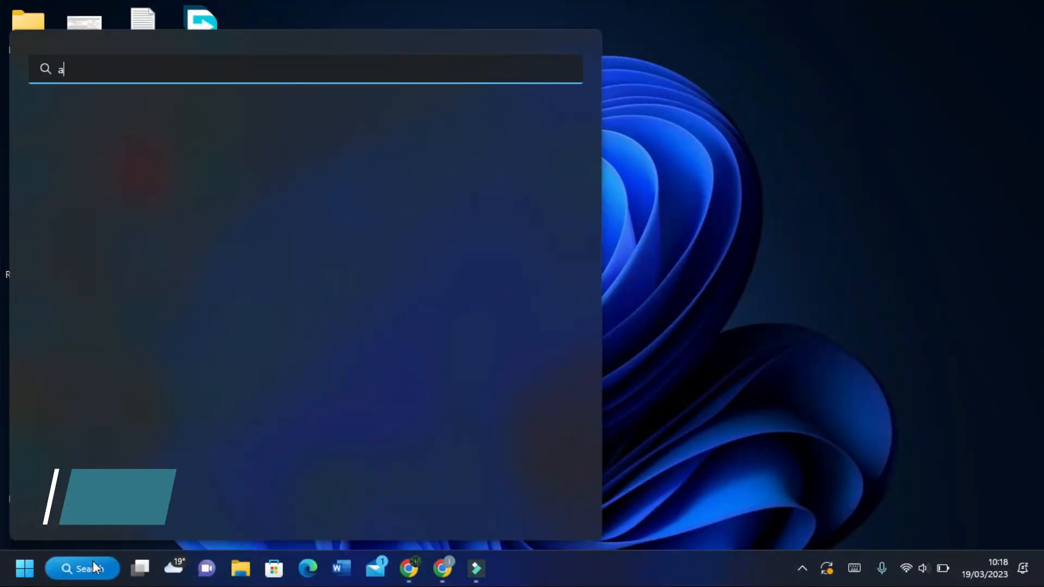
{"action": "type", "text": "dvanced"}
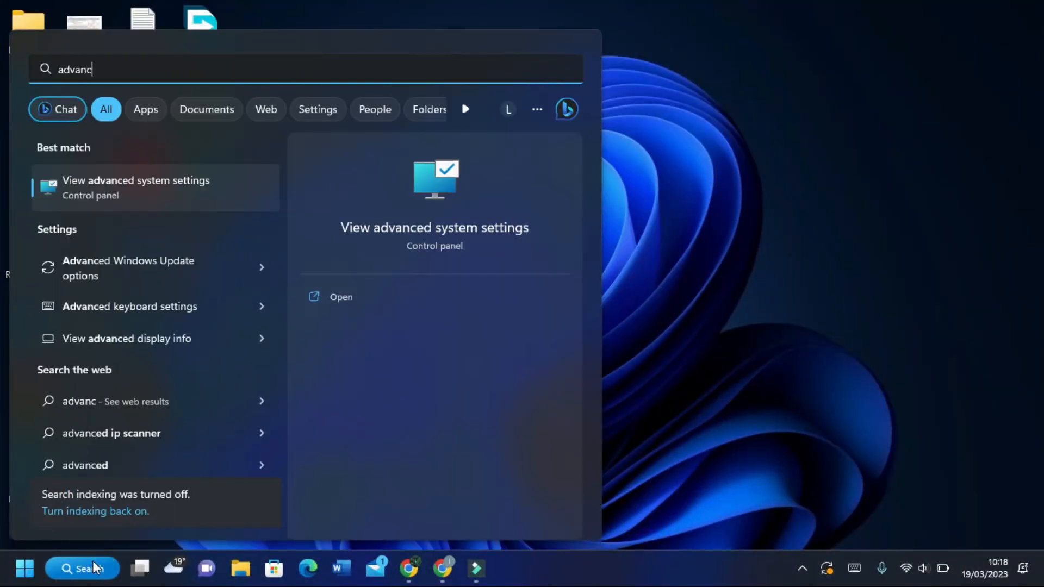
{"action": "left_click", "coordinate": [111, 202]}
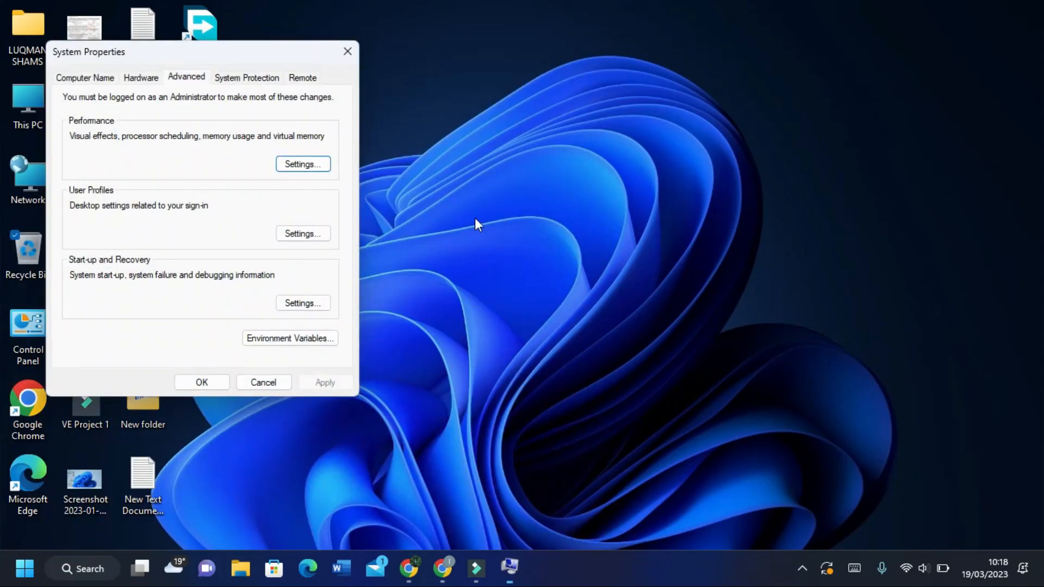
- Set the visual effects in Performance Options to "Adjust for best performance" and apply the change
{"action": "left_click", "coordinate": [306, 171]}
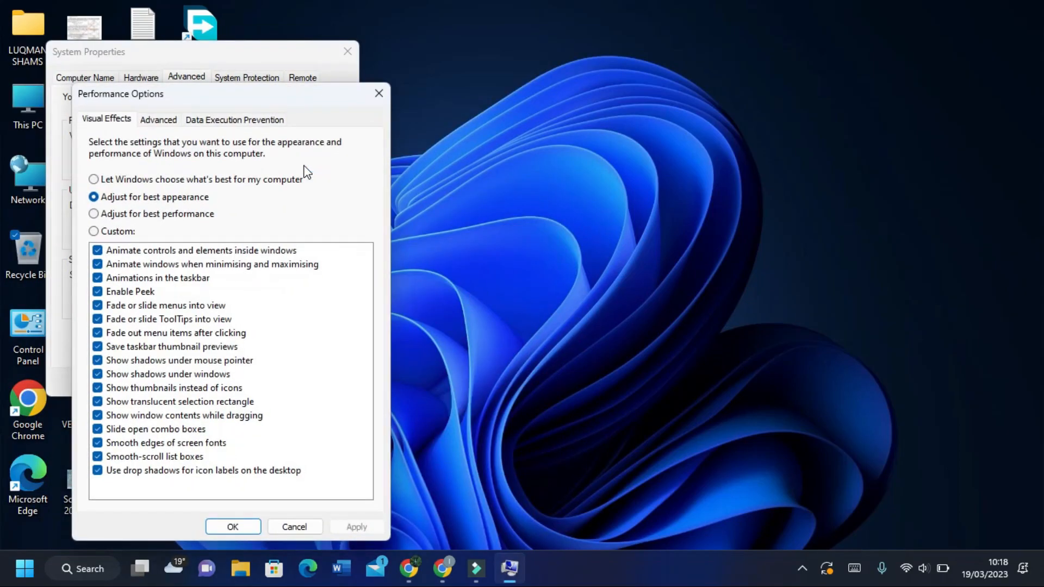
{"action": "left_click", "coordinate": [124, 216]}
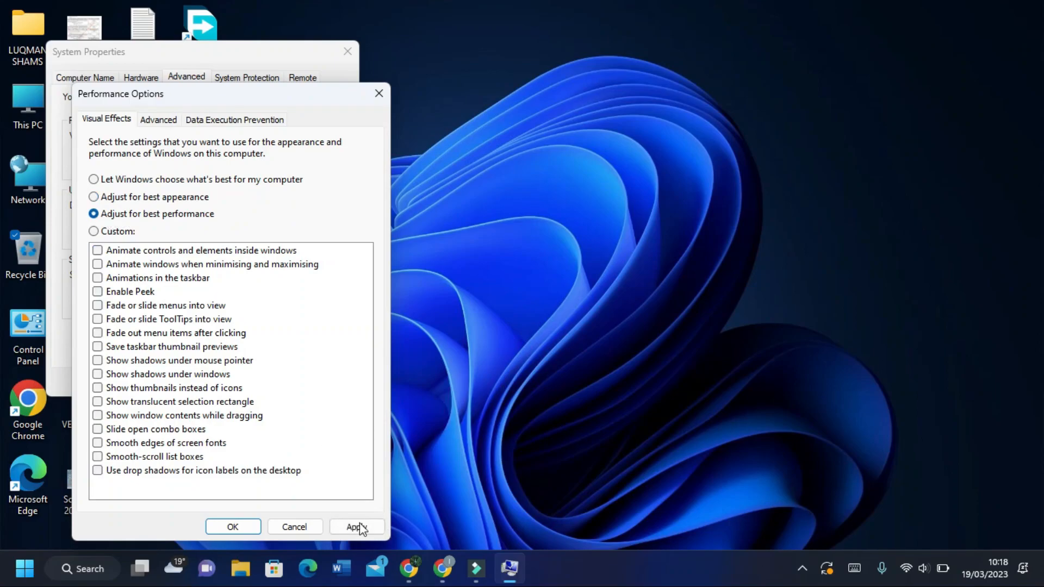
{"action": "left_click", "coordinate": [353, 527]}
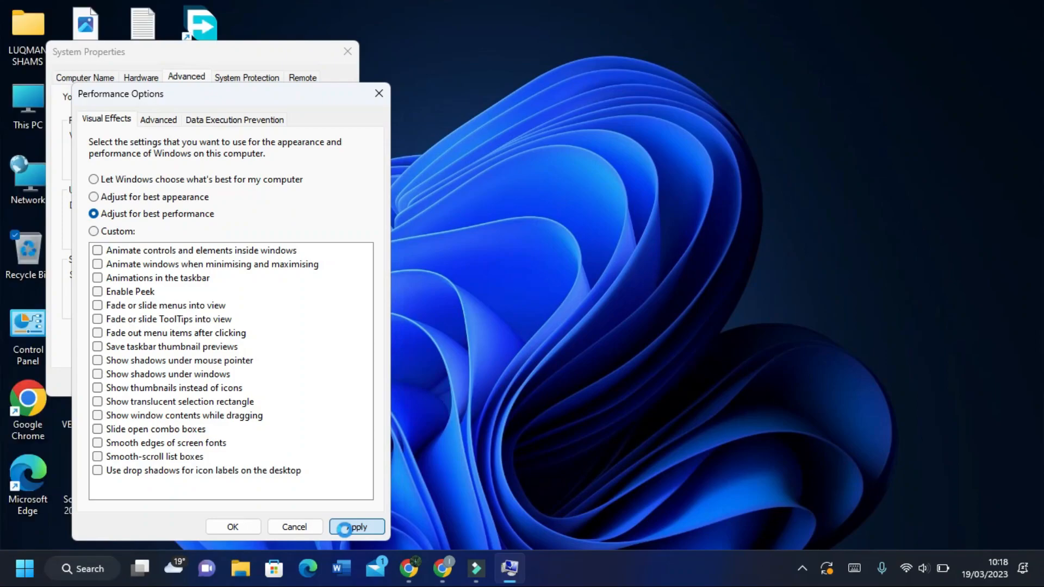
{"action": "left_click", "coordinate": [236, 529]}
- Open the virtual memory settings and confirm a custom paging file for drive C: with initial size 1909 MB and maximum 24576 MB
{"action": "left_click", "coordinate": [303, 163]}
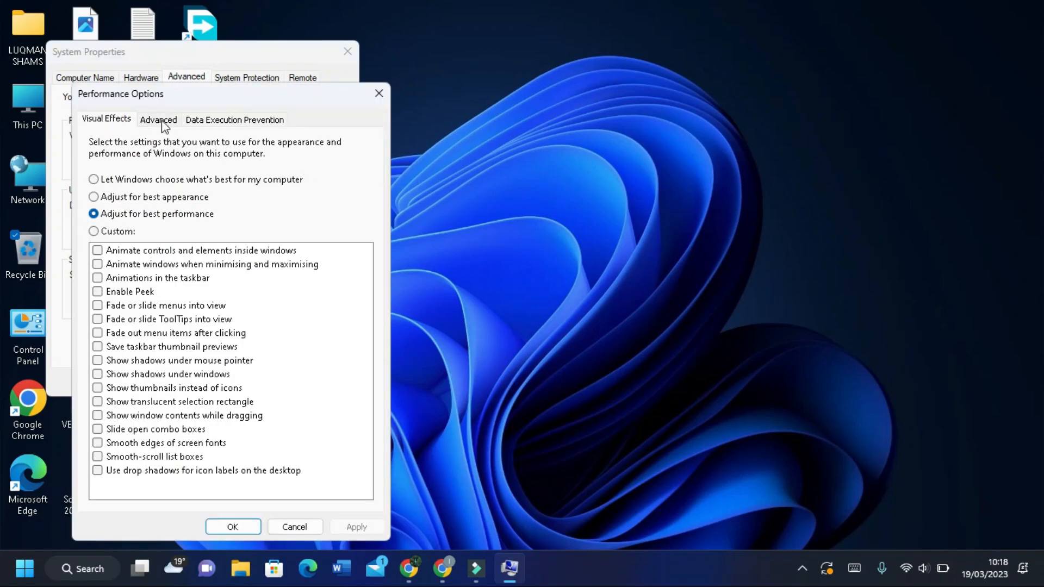
{"action": "left_click", "coordinate": [158, 120]}
{"action": "left_click", "coordinate": [332, 316]}
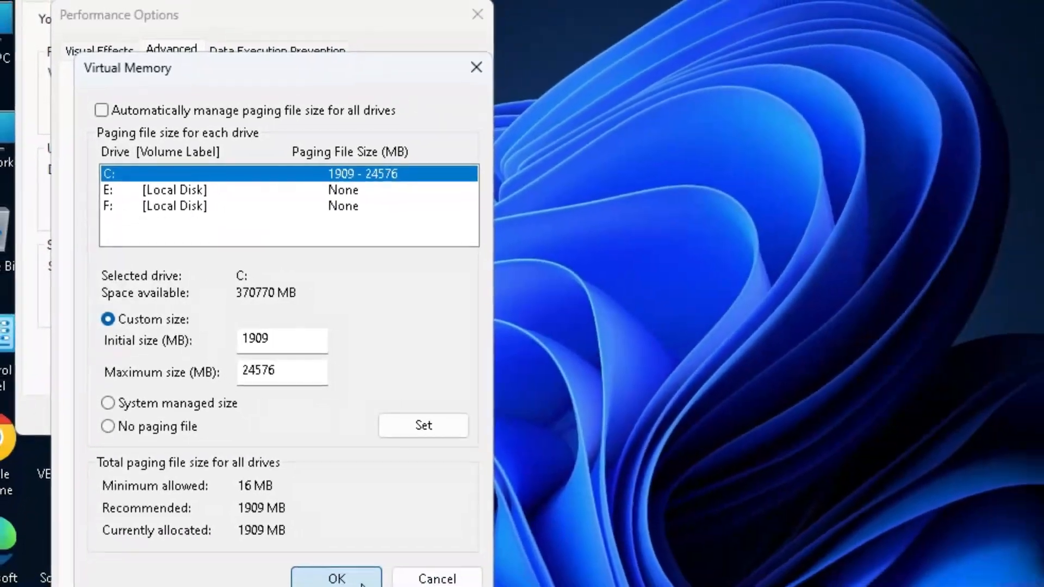
{"action": "left_click", "coordinate": [336, 575]}
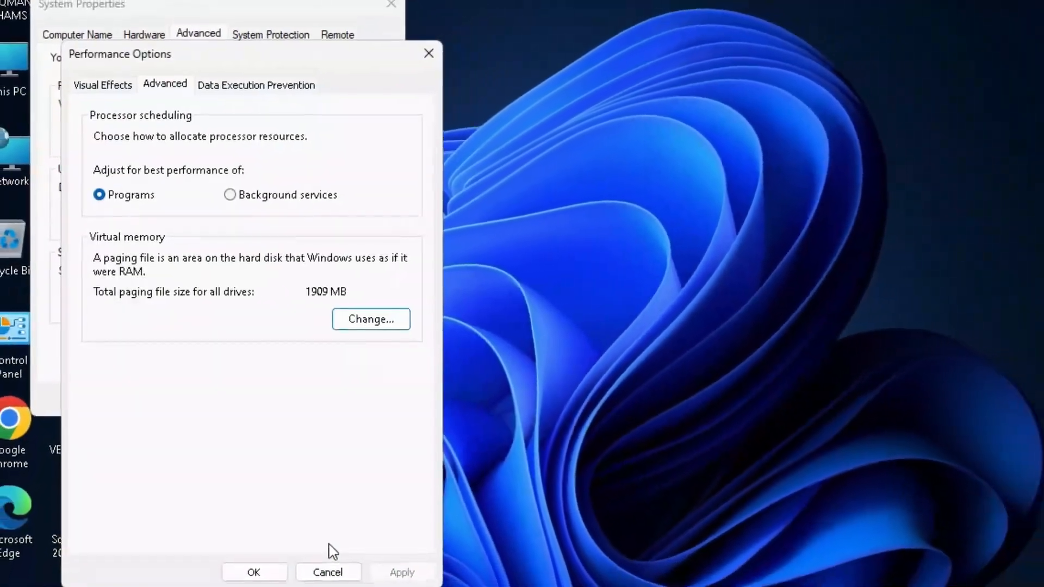